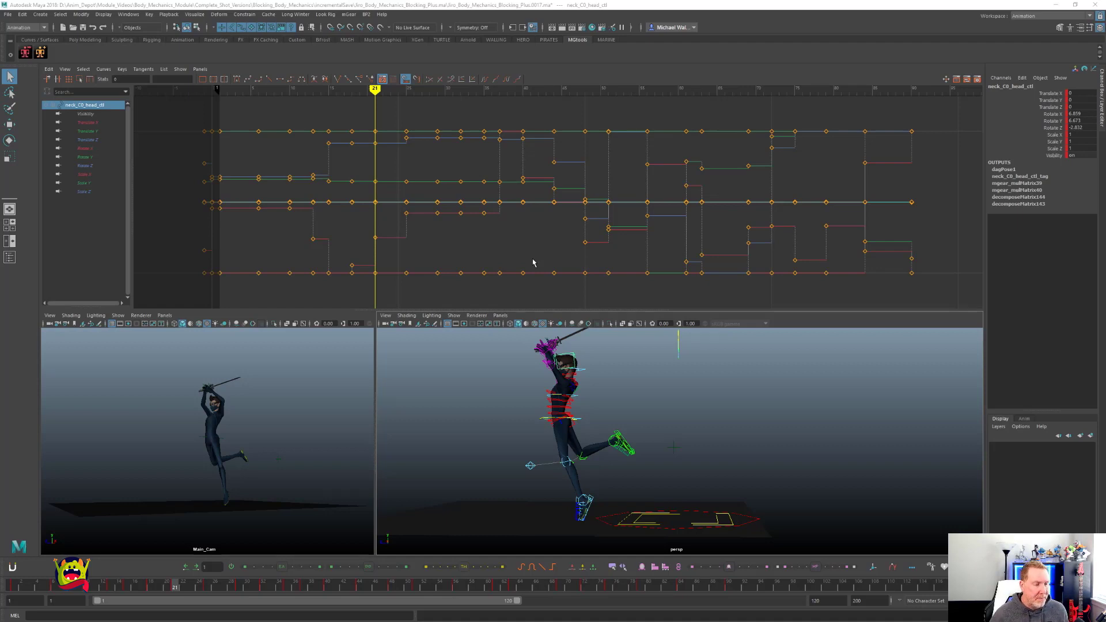
Step: Step forward through keys to frame 44 and frames to 51, then play and stop near frame 103
key("period")
key("period")
key("period")
key("period")
key("period")
key("period")
key("period")
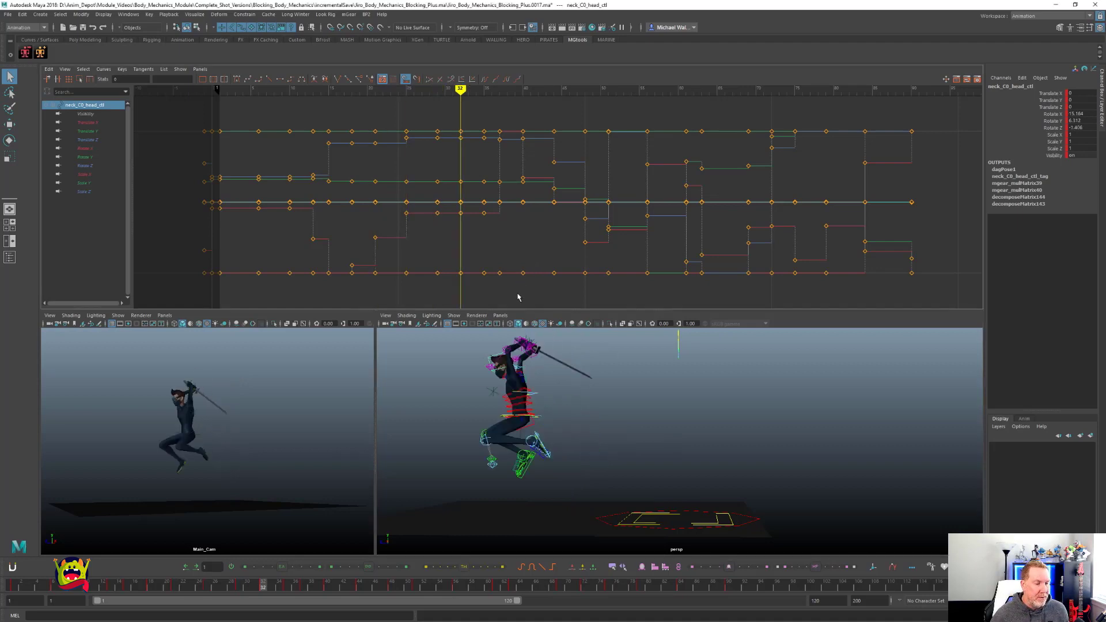
key("period")
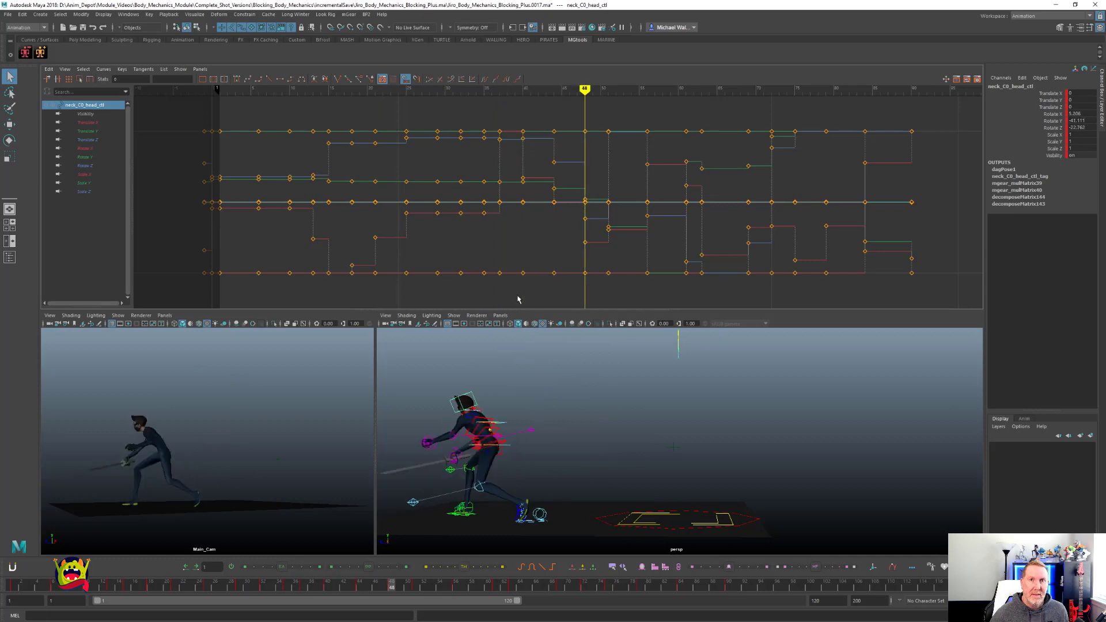
key("alt+period")
key("alt+period")
key("alt+period")
key("alt+period")
key("alt+period")
key("alt+period")
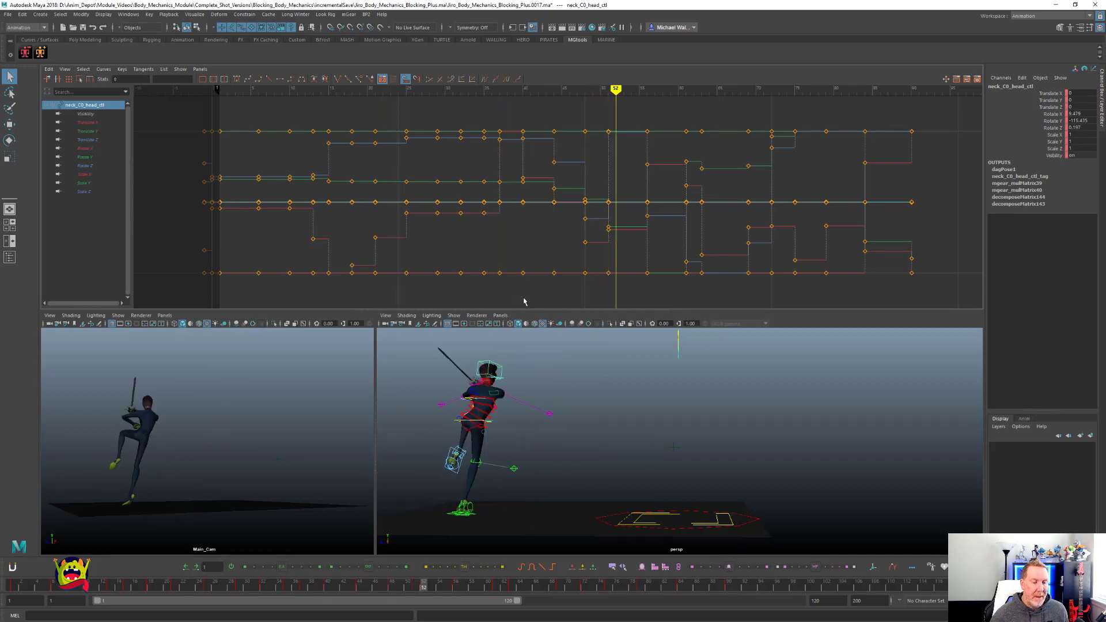
key("alt+v")
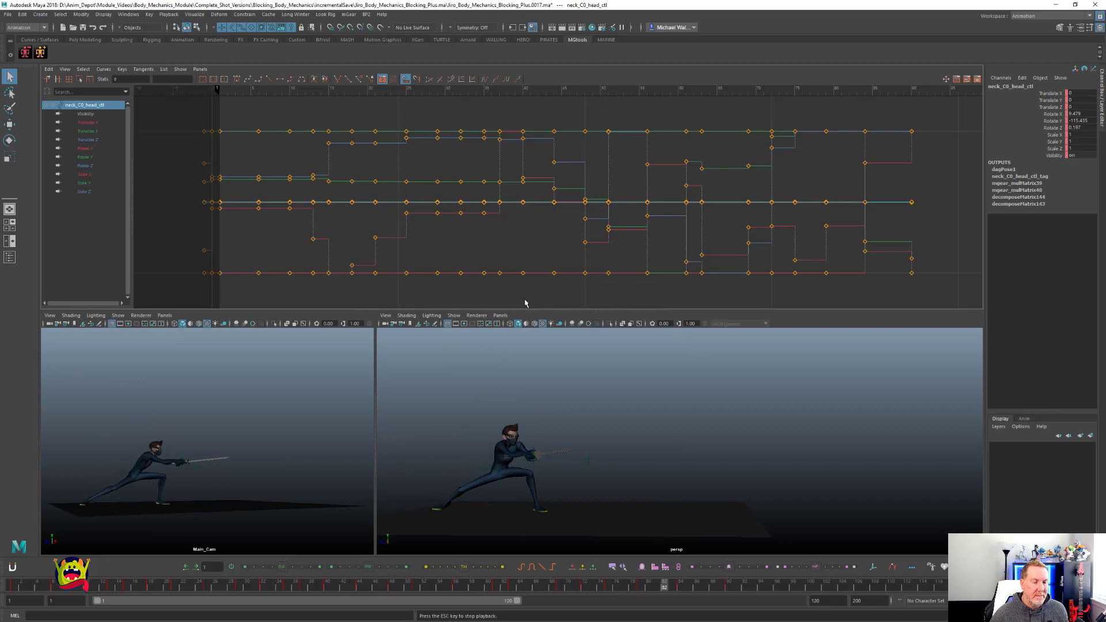
key("alt+v")
Step: Step back to frame 38, key all head-control channels, and save as Jiro_Body_Mechanics_Blocking_Plus.ma
key("alt+comma")
key("alt+comma")
key("alt+comma")
key("alt+comma")
key("alt+comma")
key("alt+comma")
key("alt+comma")
key("alt+comma")
key("alt+comma")
key("alt+comma")
key("alt+comma")
key("alt+comma")
key("alt+comma")
key("alt+comma")
key("alt+comma")
key("alt+comma")
key("alt+comma")
key("alt+comma")
key("alt+comma")
key("alt+comma")
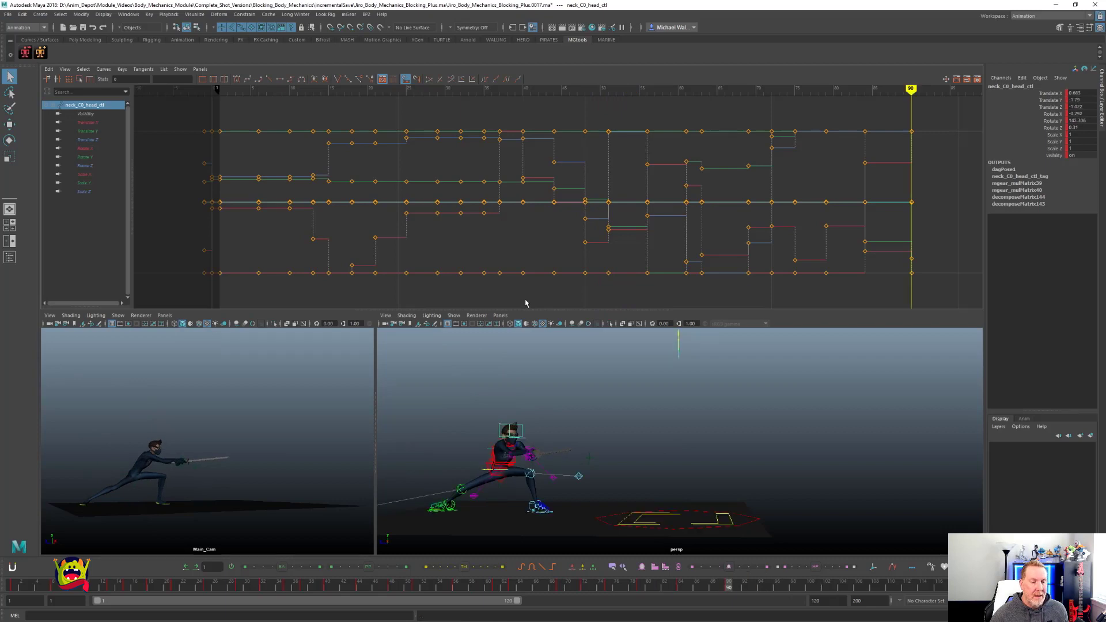
key("alt+comma")
key("alt+comma")
key("alt+comma")
key("alt+comma")
key("alt+comma")
key("alt+comma")
key("alt+comma")
key("alt+comma")
key("alt+comma")
key("alt+comma")
key("alt+comma")
key("alt+comma")
key("alt+comma")
key("alt+comma")
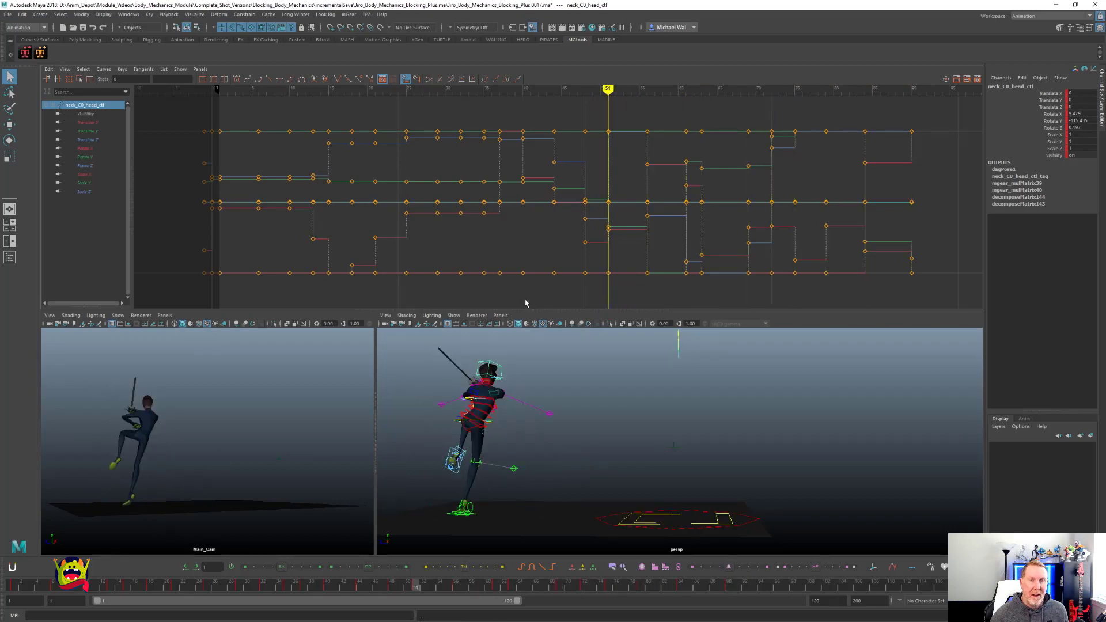
key("alt+comma")
key("alt+comma")
key("alt+comma")
key("alt+comma")
key("alt+comma")
key("alt+comma")
key("alt+comma")
key("alt+comma")
key("alt+comma")
key("alt+comma")
key("alt+comma")
key("alt+comma")
key("alt+comma")
key("alt+comma")
key("alt+comma")
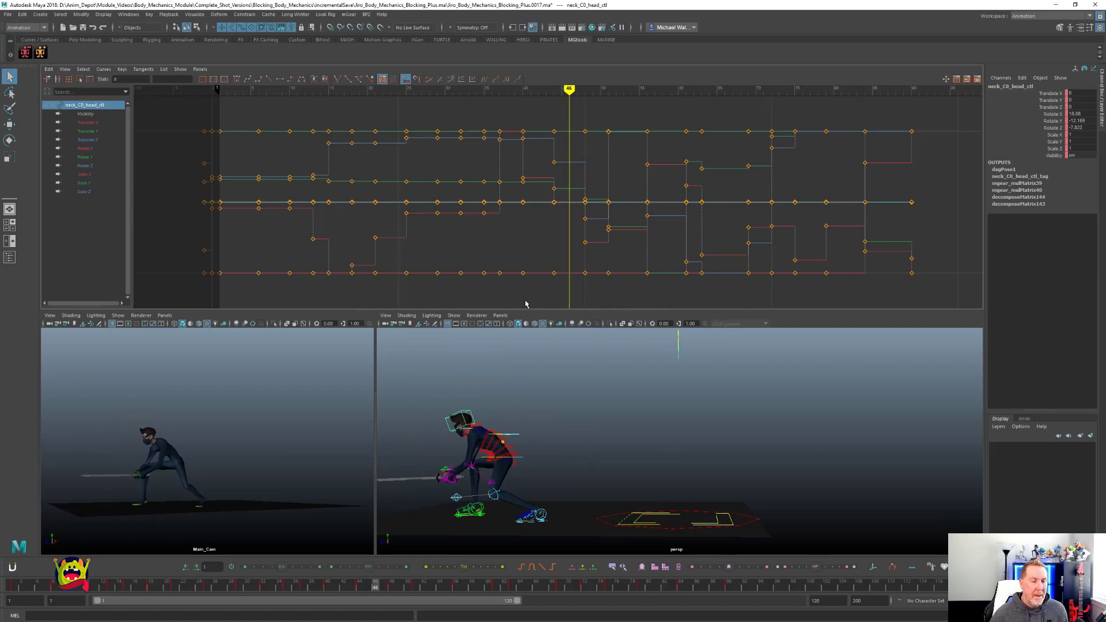
key("alt+comma")
key("alt+comma")
key("alt+comma")
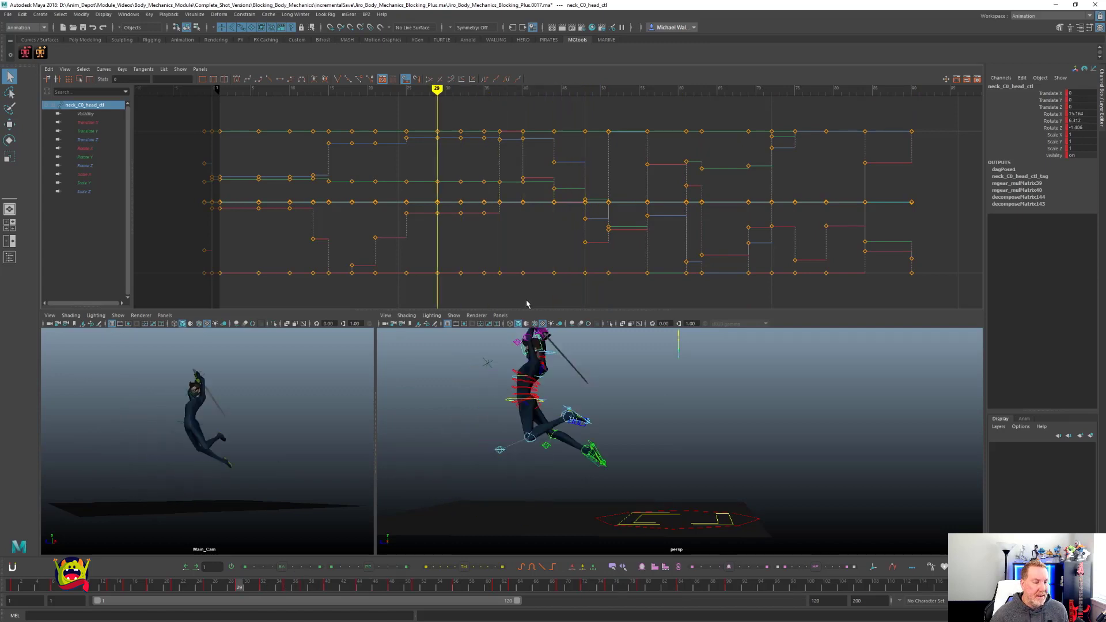
key("alt+period")
key("alt+period")
key("alt+period")
key("alt+period")
key("alt+period")
key("alt+period")
key("alt+period")
key("alt+period")
key("alt+period")
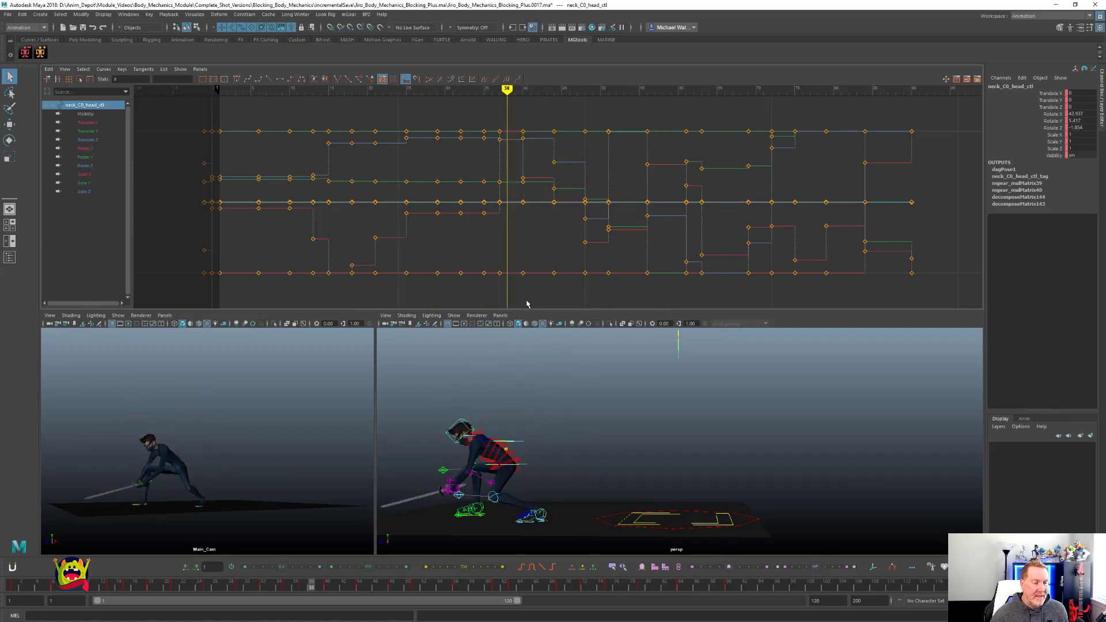
key("s")
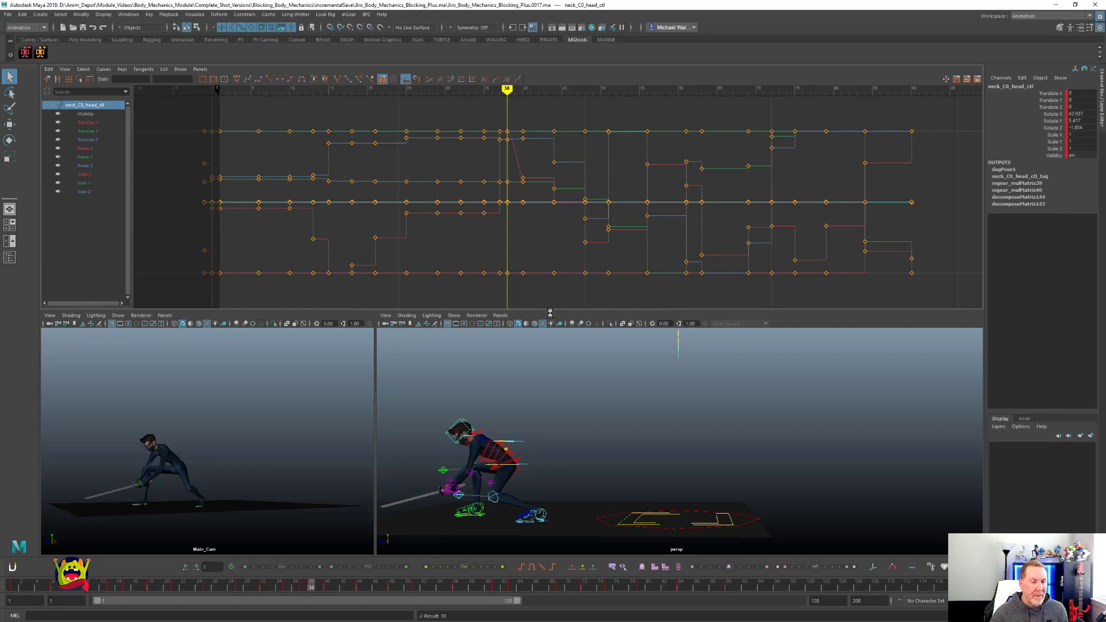
key("ctrl+s")
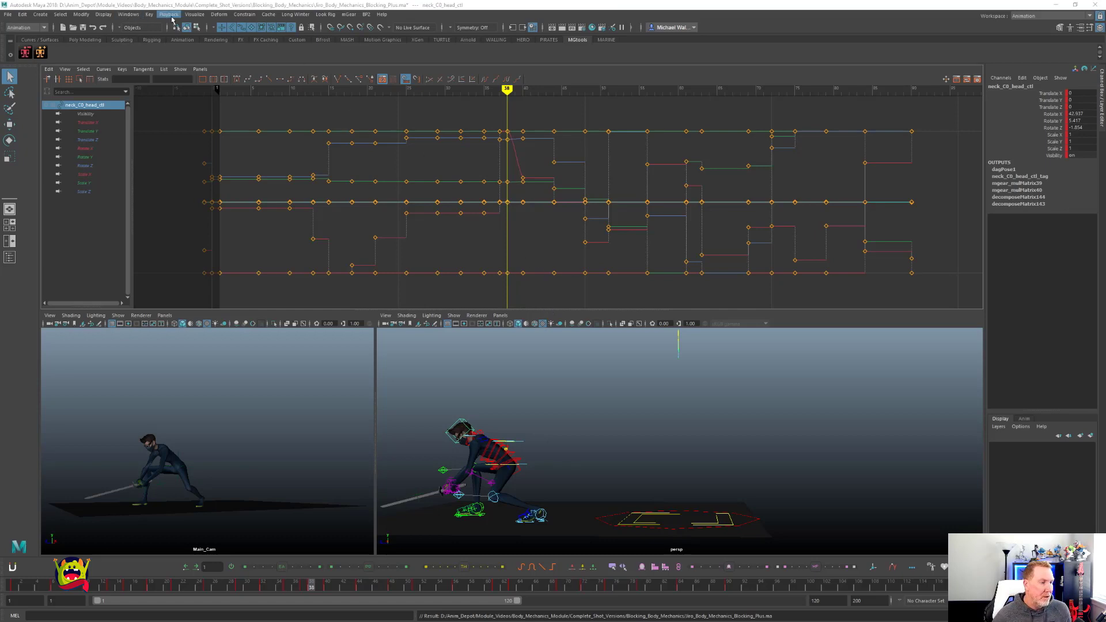
Step: Open the Hotkey Editor from Windows > Settings/Preferences
left_click(129, 14)
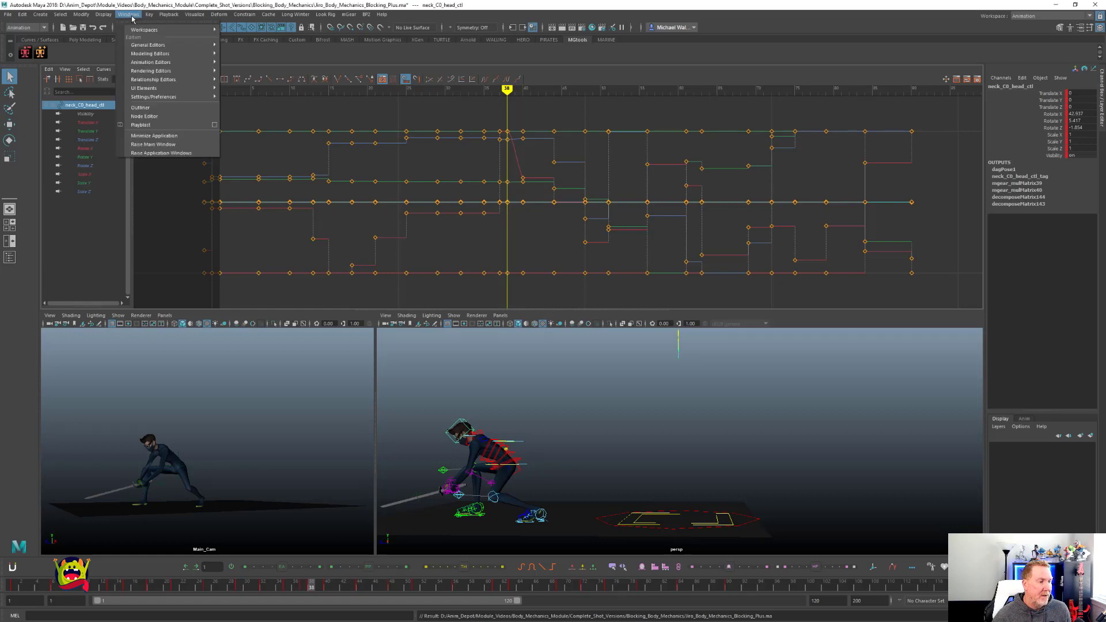
mouse_move(171, 63)
mouse_move(173, 97)
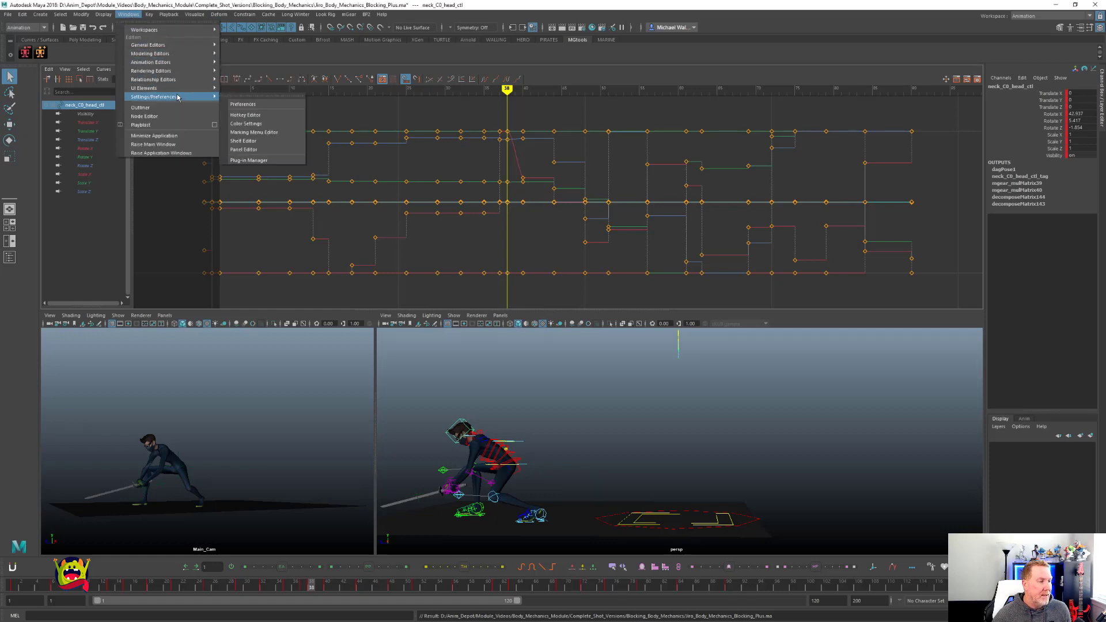
left_click(273, 118)
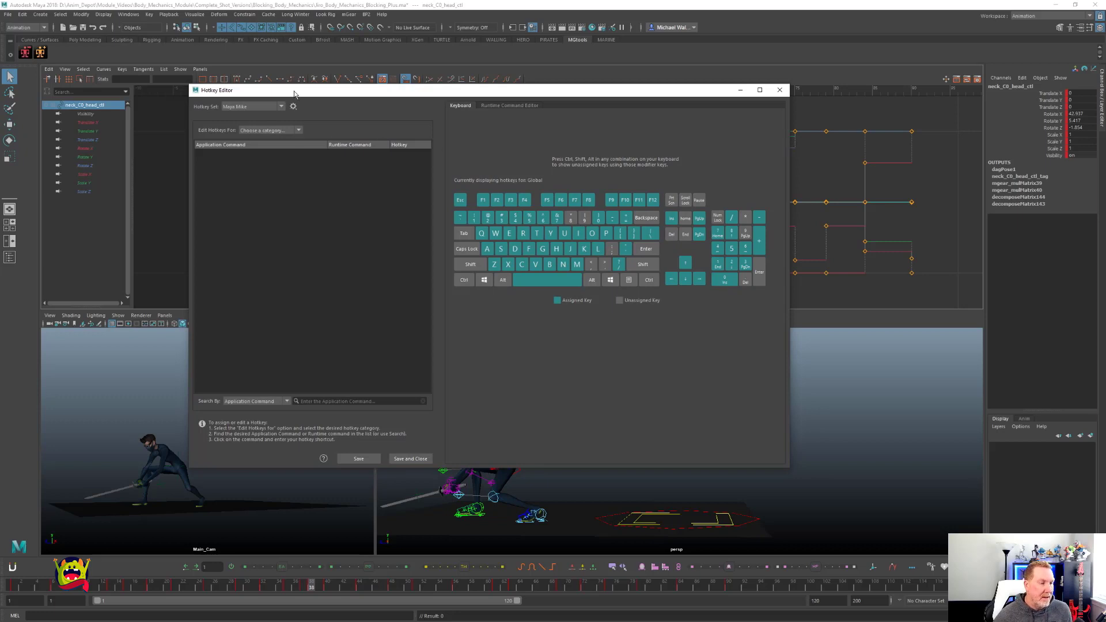
Step: Move the Hotkey Editor right, keep the Maya Mike set, and set Edit Hotkeys For to Menu Items
left_click_drag(293, 94, 446, 88)
left_click(435, 103)
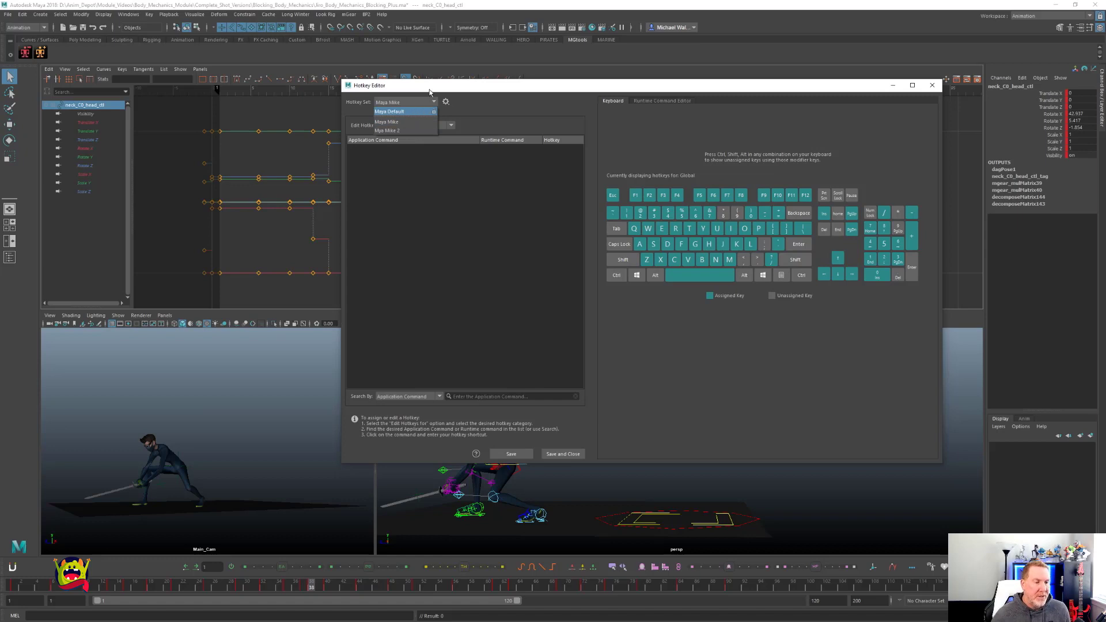
left_click(445, 101)
left_click(445, 102)
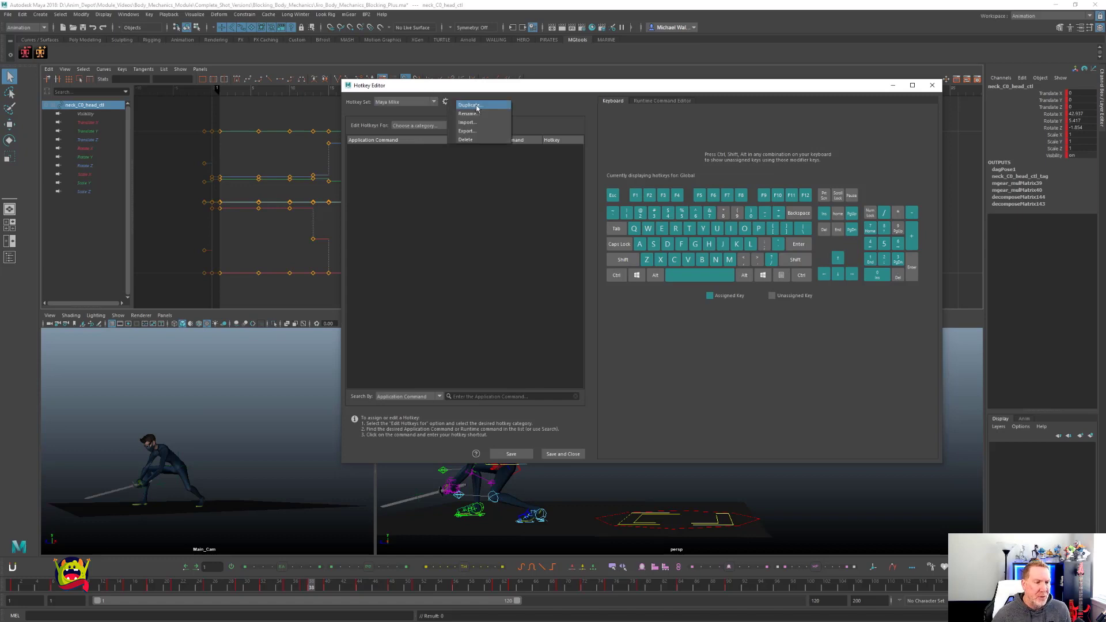
left_click(470, 92)
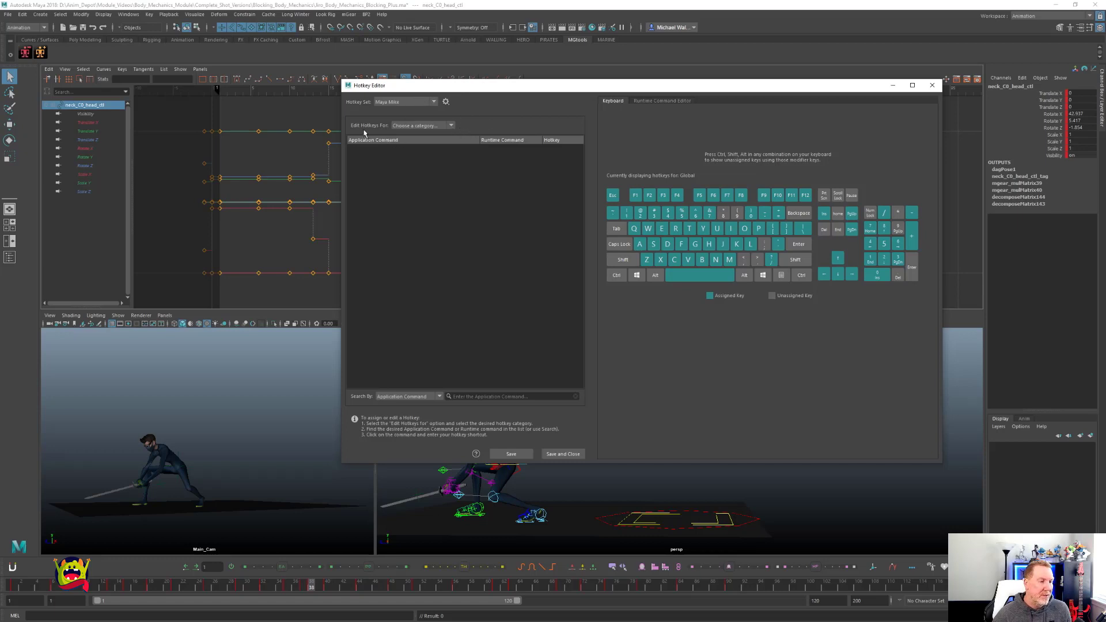
left_click(451, 126)
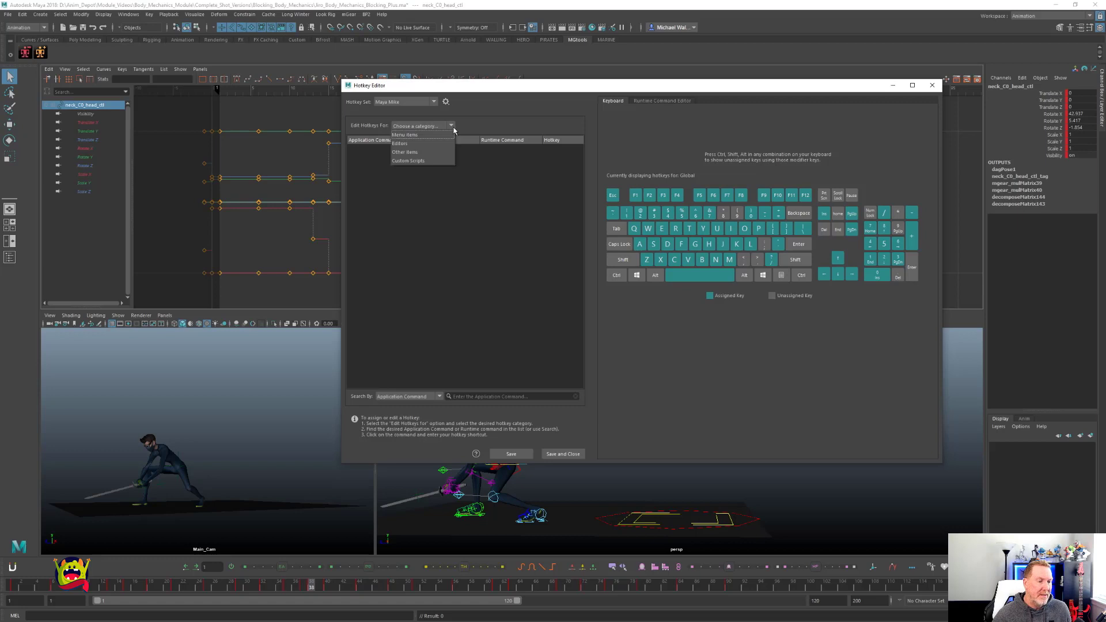
left_click(419, 136)
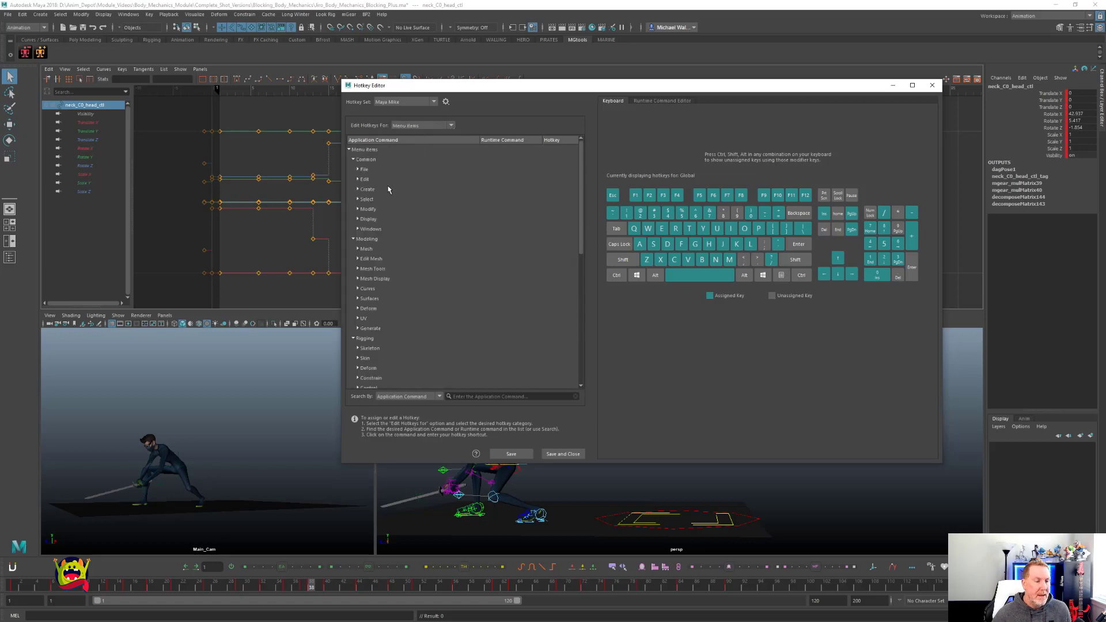
Step: Collapse Common, Modeling and Rigging, then expand Animation > Key to list Set Key shortcuts
left_click(349, 150)
left_click(349, 150)
left_click(353, 160)
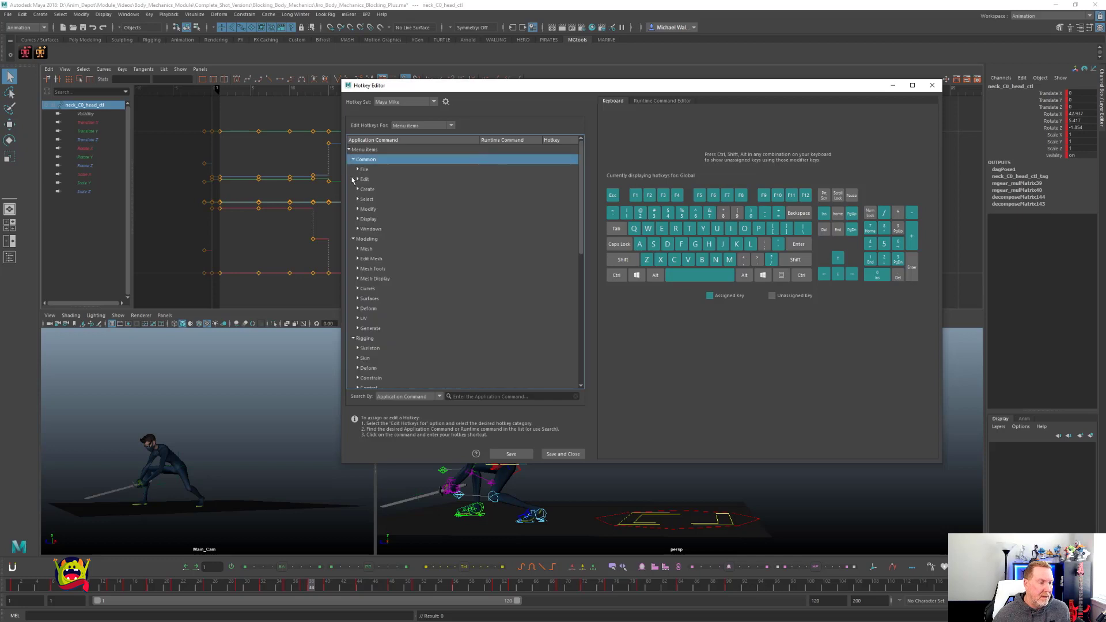
left_click(353, 170)
left_click(353, 179)
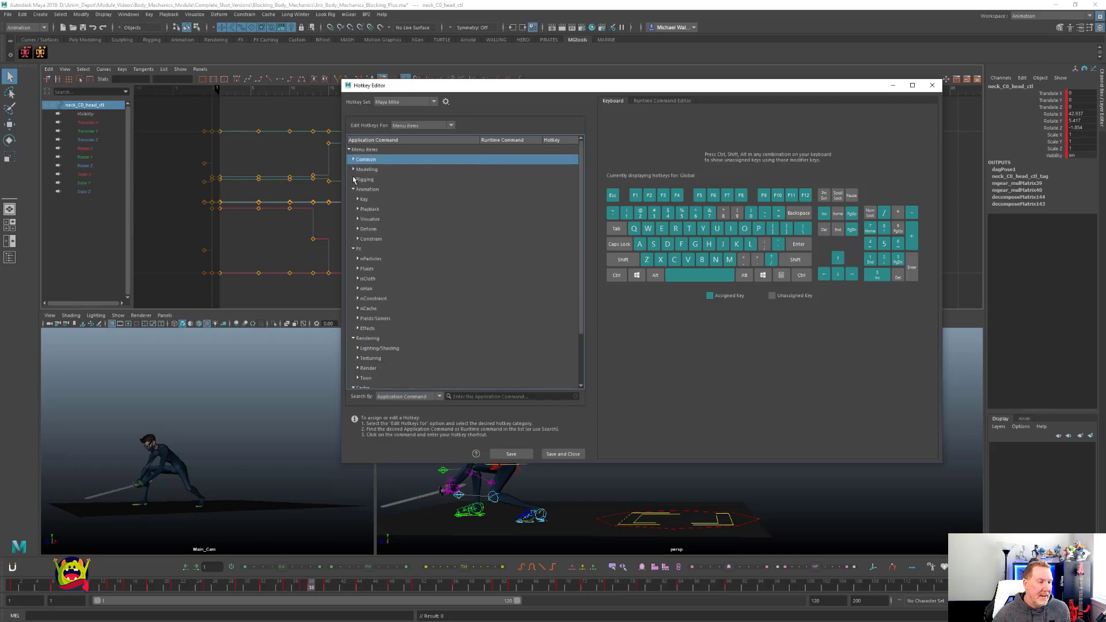
left_click(352, 190)
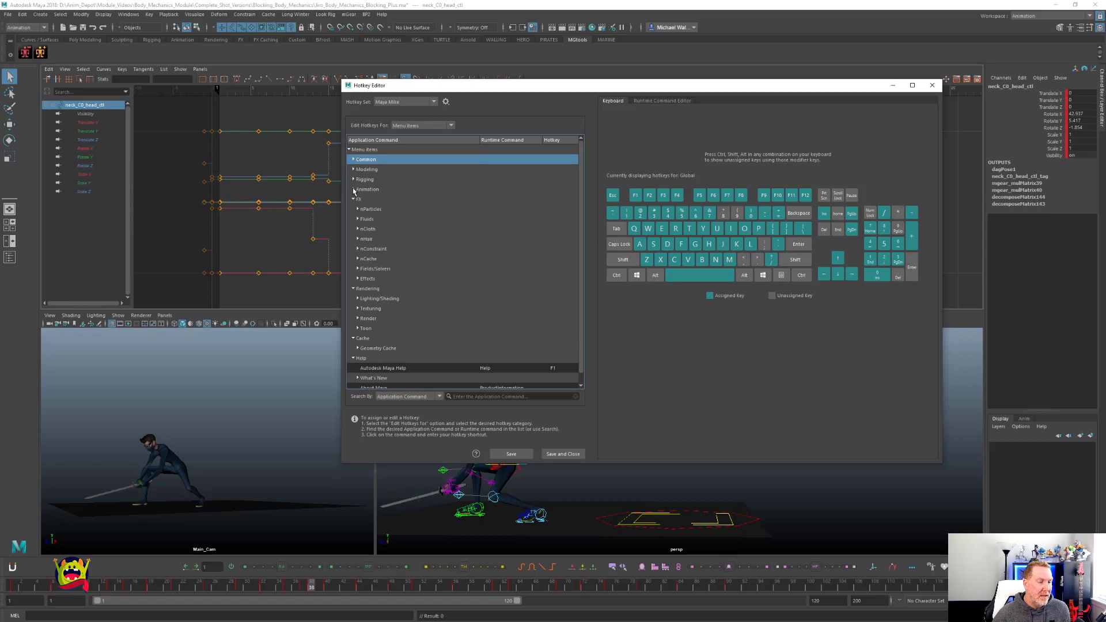
left_click(354, 189)
left_click(358, 200)
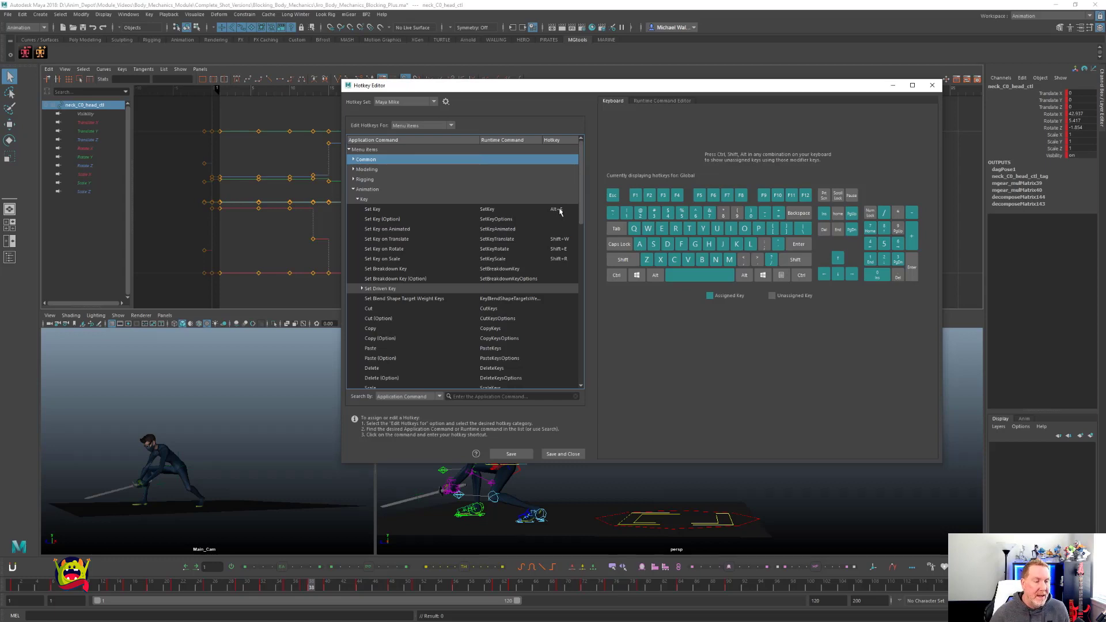
Step: Collapse Animation > Key and expand Playback to see Play/Stop and Next/Prev Key shortcuts
left_click(358, 199)
left_click(357, 209)
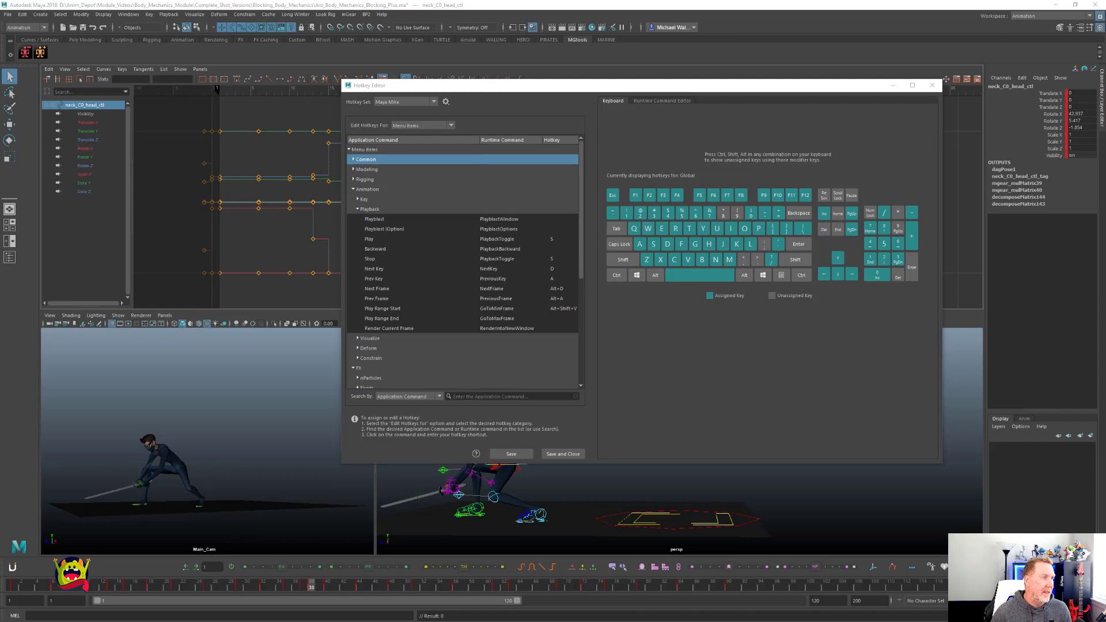
Step: Switch to Chrome to view the Hot_Keys.jpg hotkey chart in SyncSketch
key("alt+Tab")
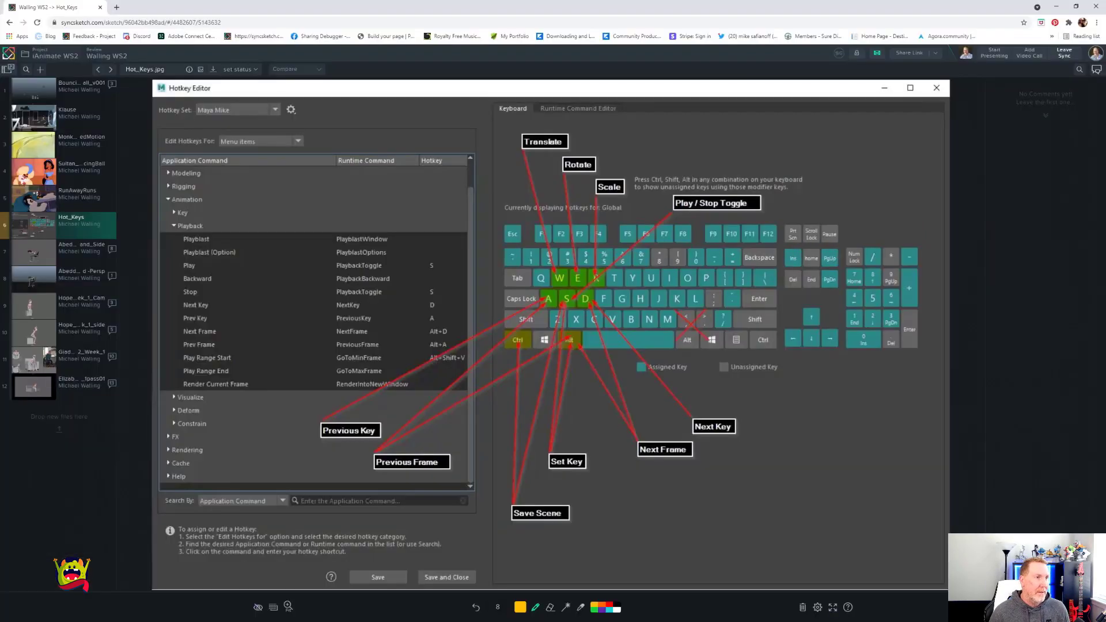